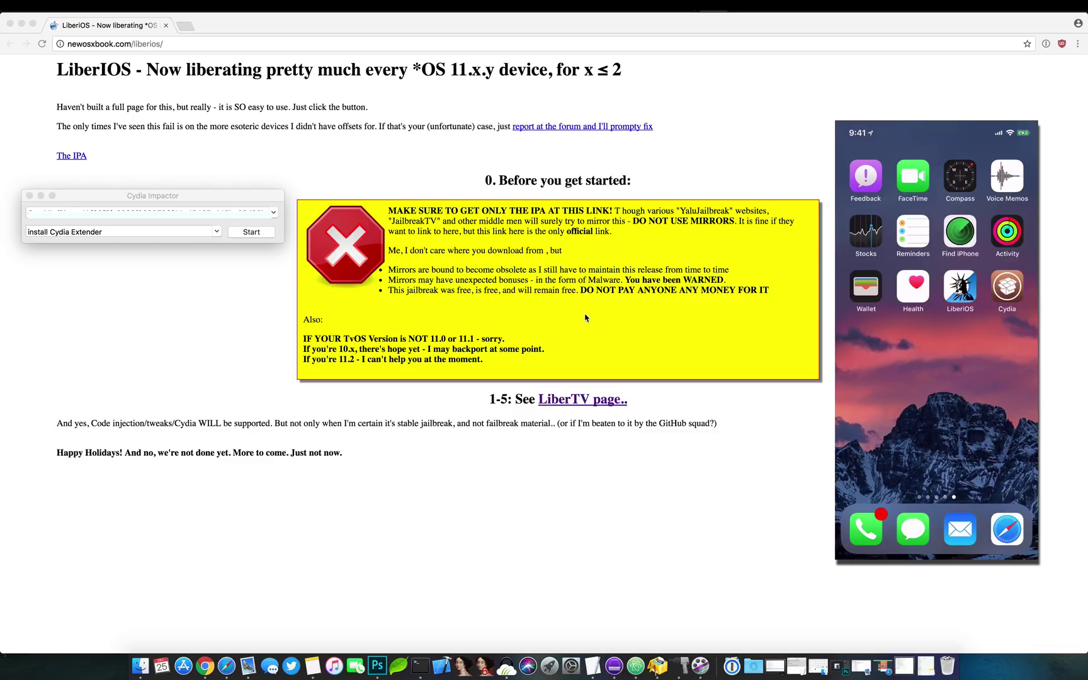
Bring the Chrome window with the newosxbook.com LiberiOS page in front of Cydia Impactor
left_click(79, 158)
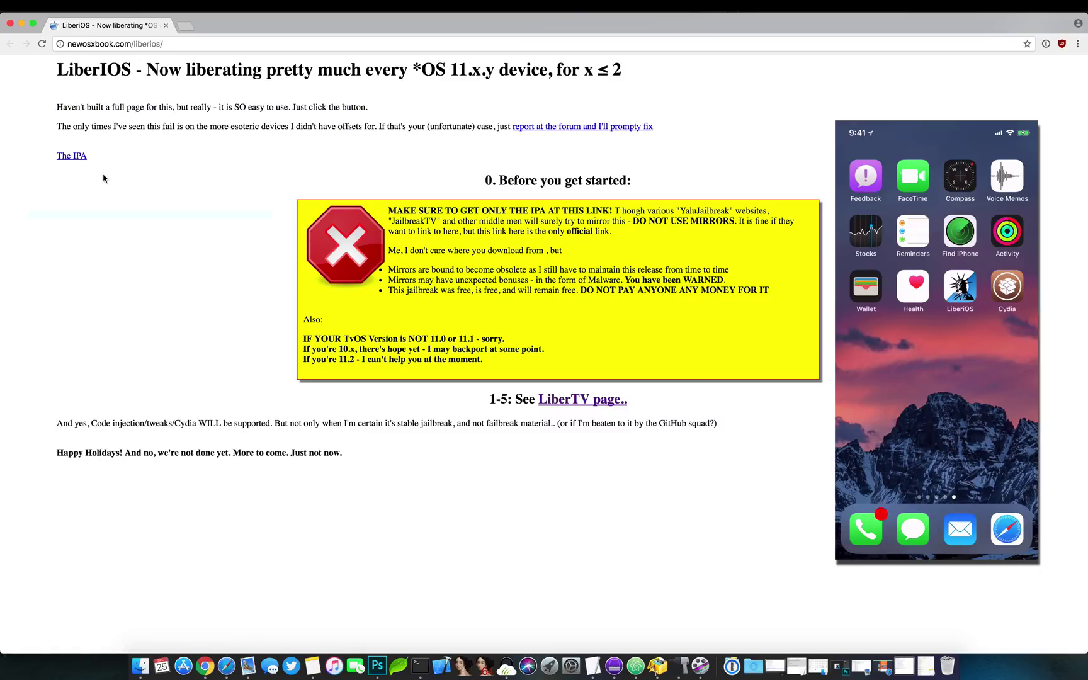
Duplicate Liberios ORIG.ipa on the desktop and rename the copy to Liberios.zip
left_click(21, 24)
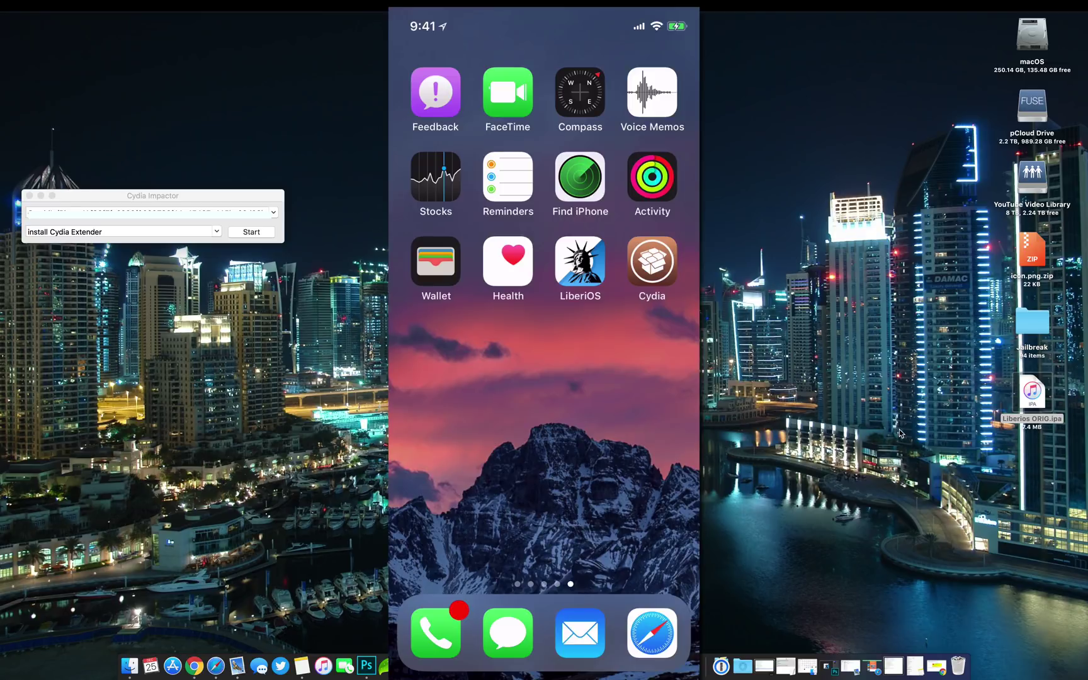
left_click(1035, 260)
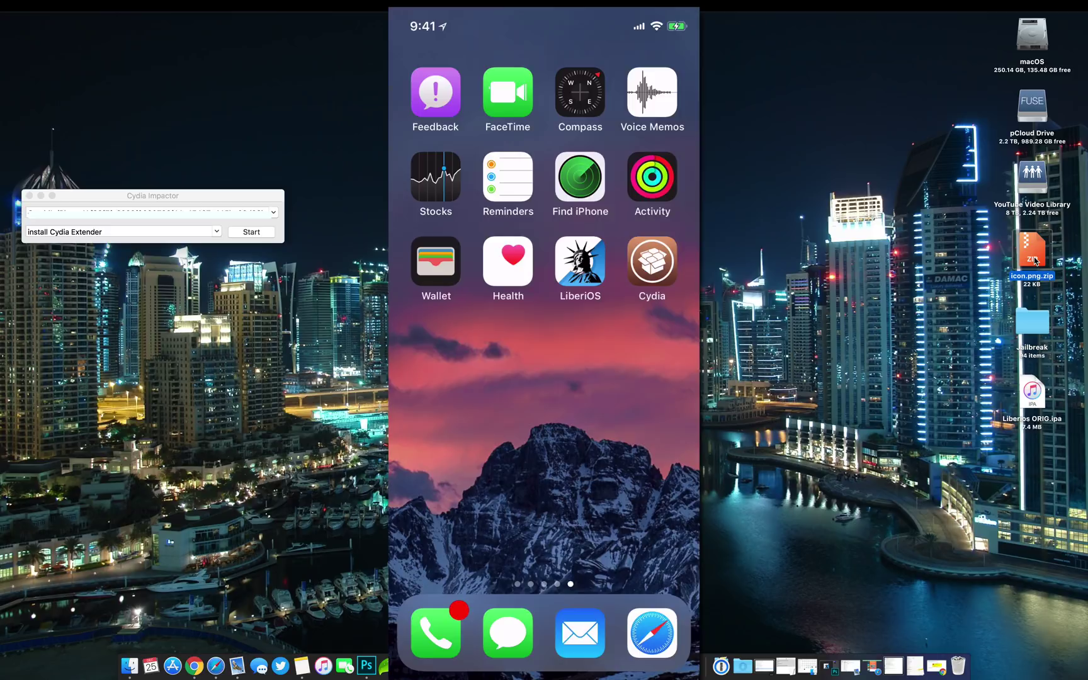
left_click(1039, 412)
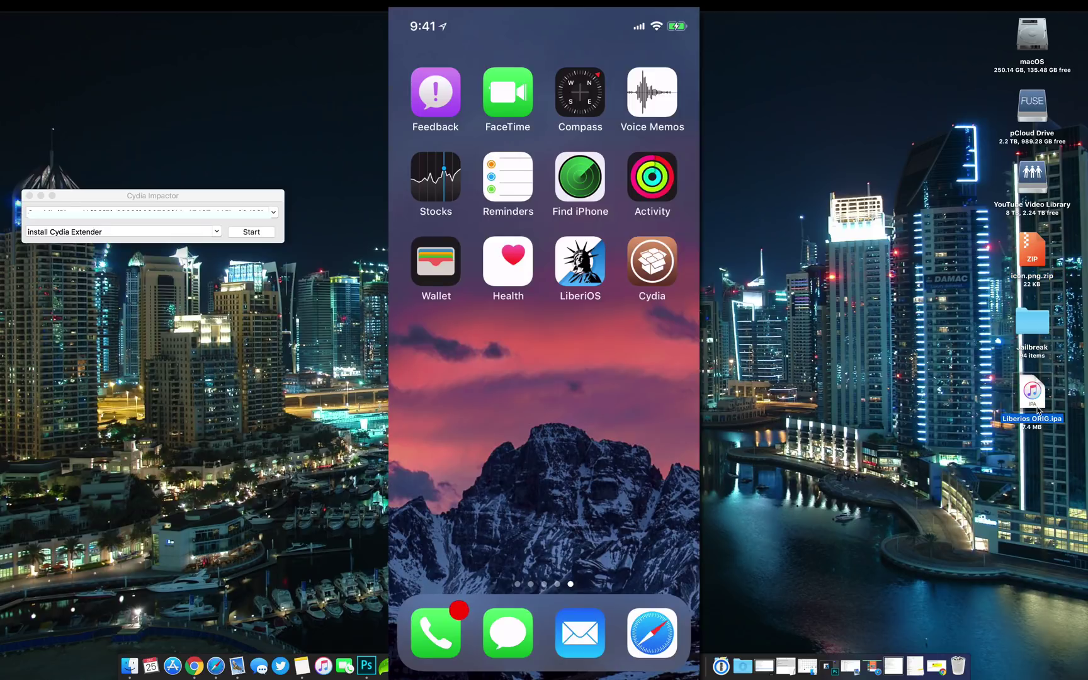
right_click(1038, 412)
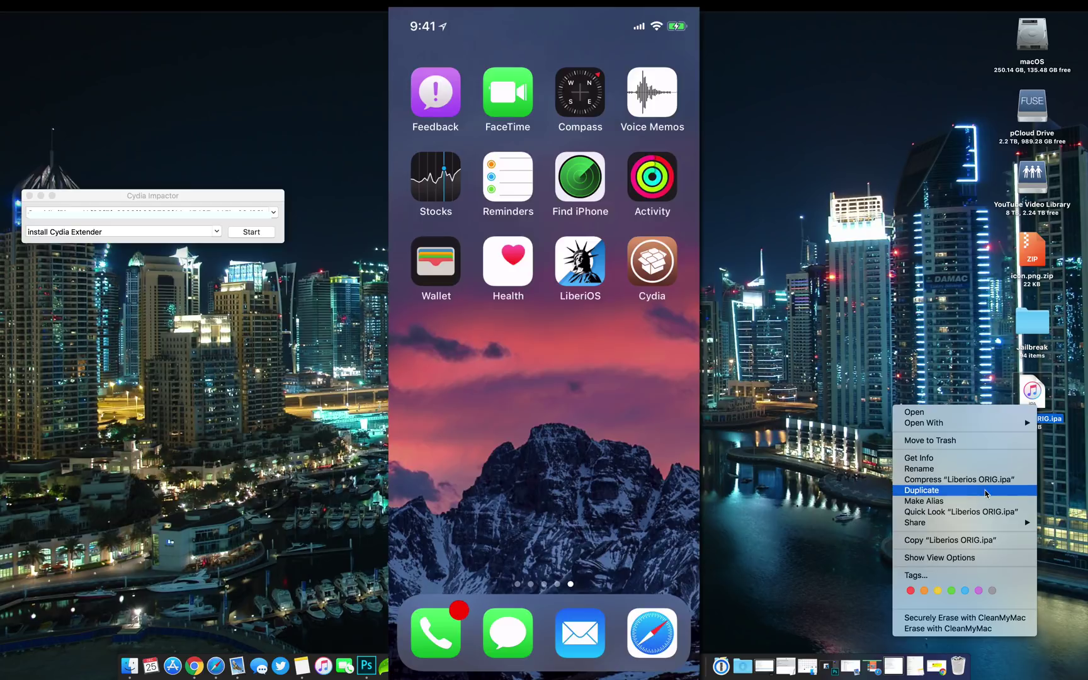
left_click(988, 493)
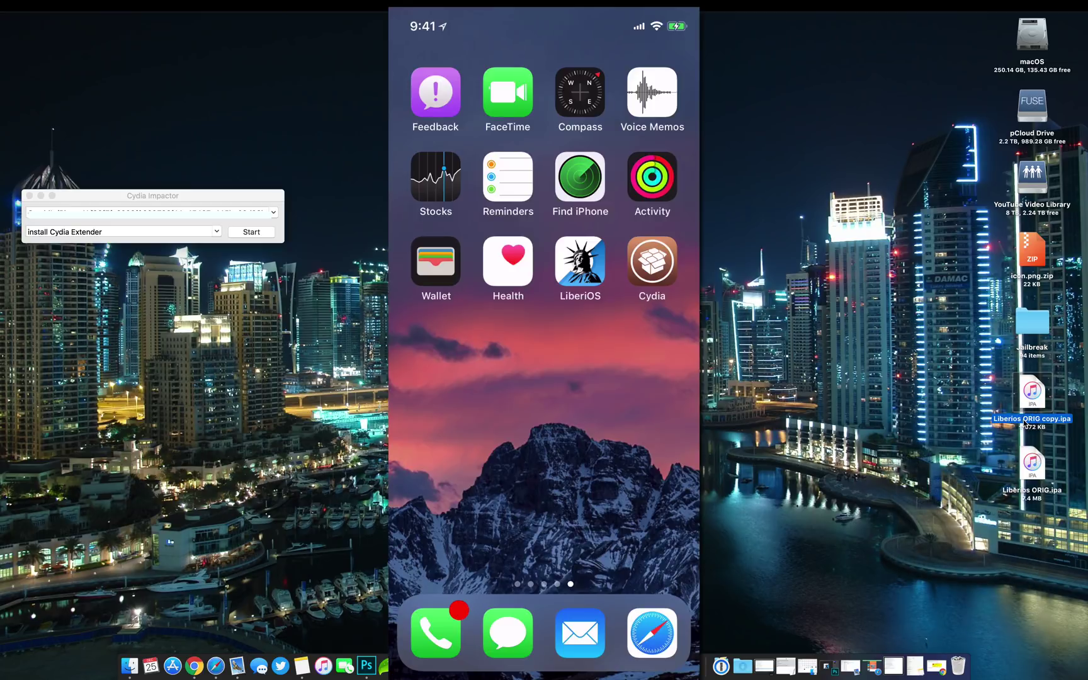
left_click(1025, 421)
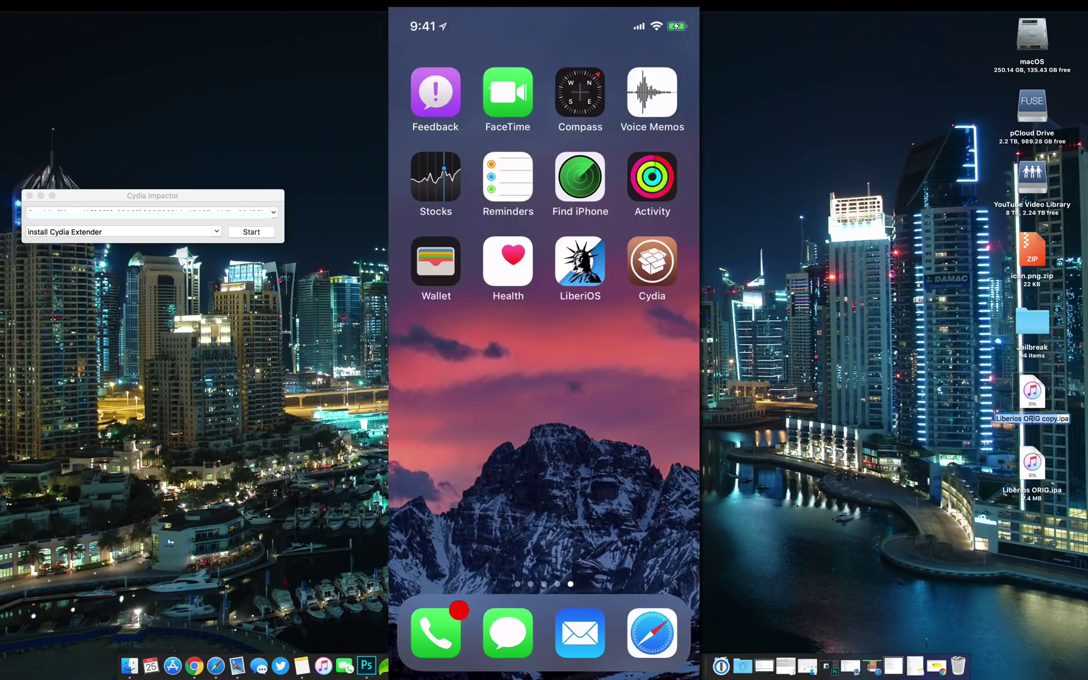
left_click_drag(1024, 418, 1071, 422)
type("Liberios")
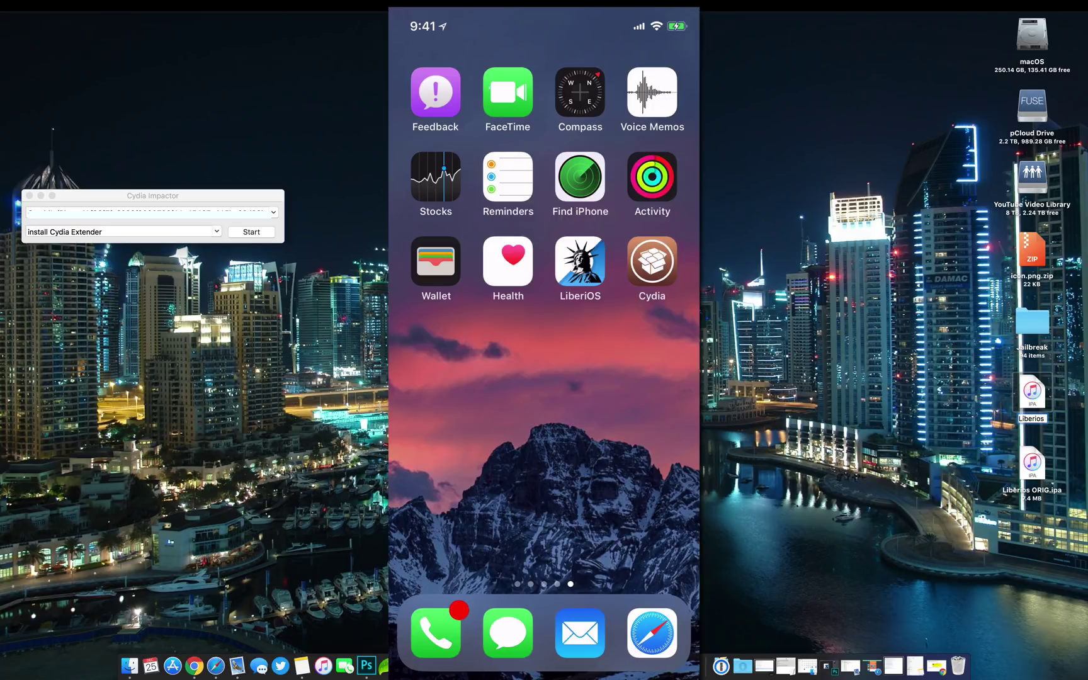
type(".")
type("zip")
key("Return")
Extract Liberios.zip, open the Payload folder and show the contents of QiLin.app
double_click(1030, 403)
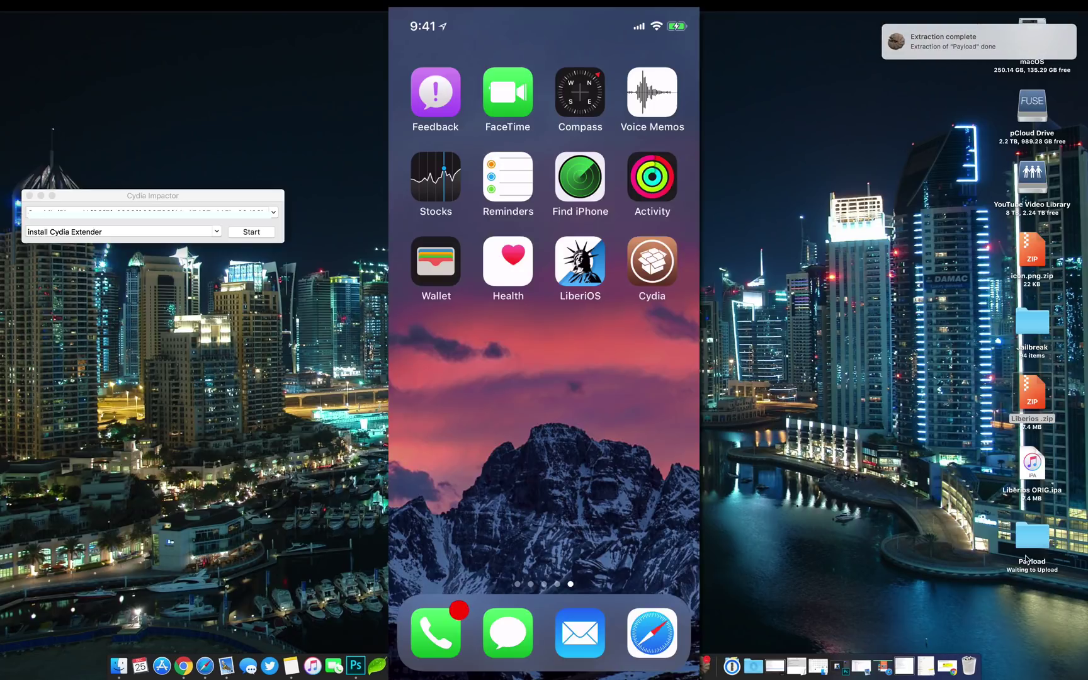
double_click(1032, 536)
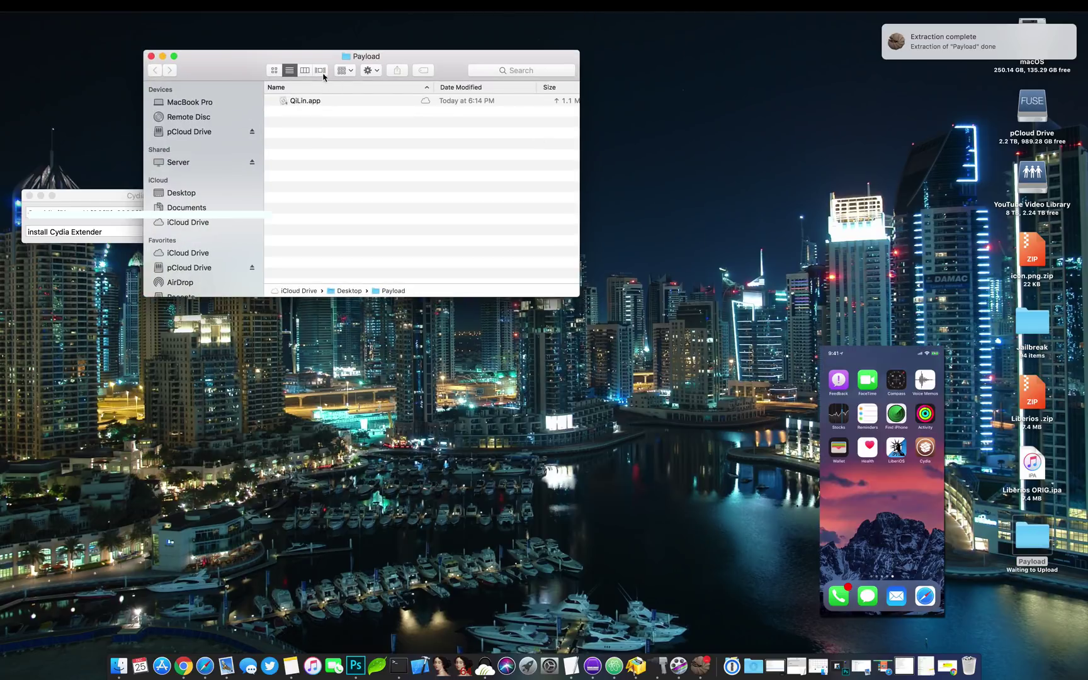
left_click_drag(299, 59, 490, 160)
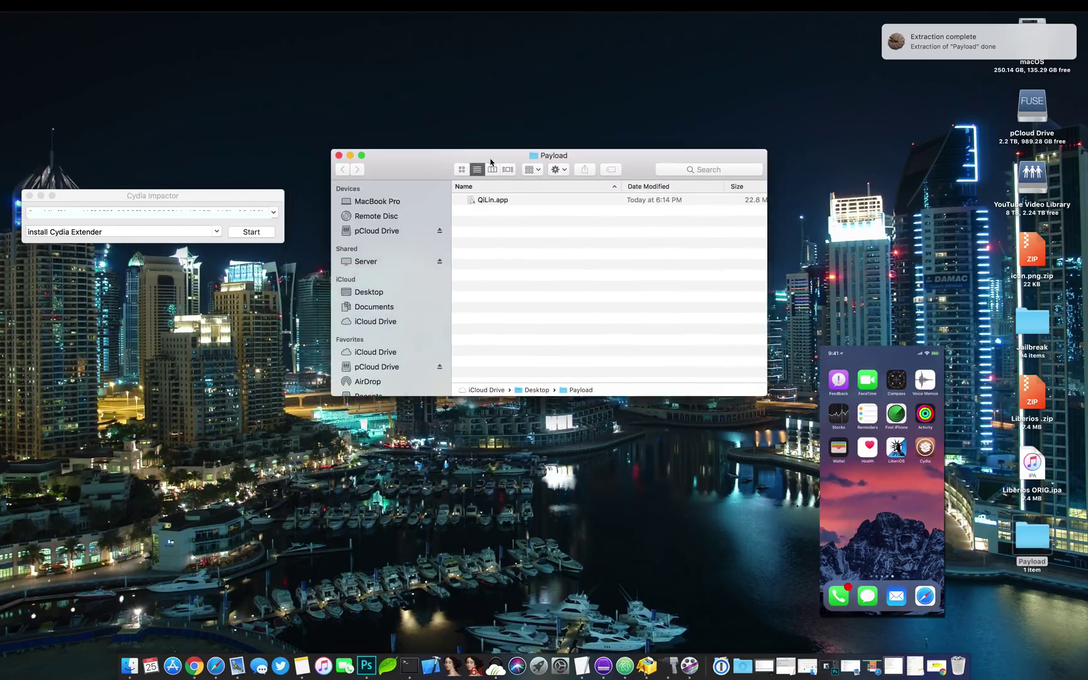
left_click(490, 202)
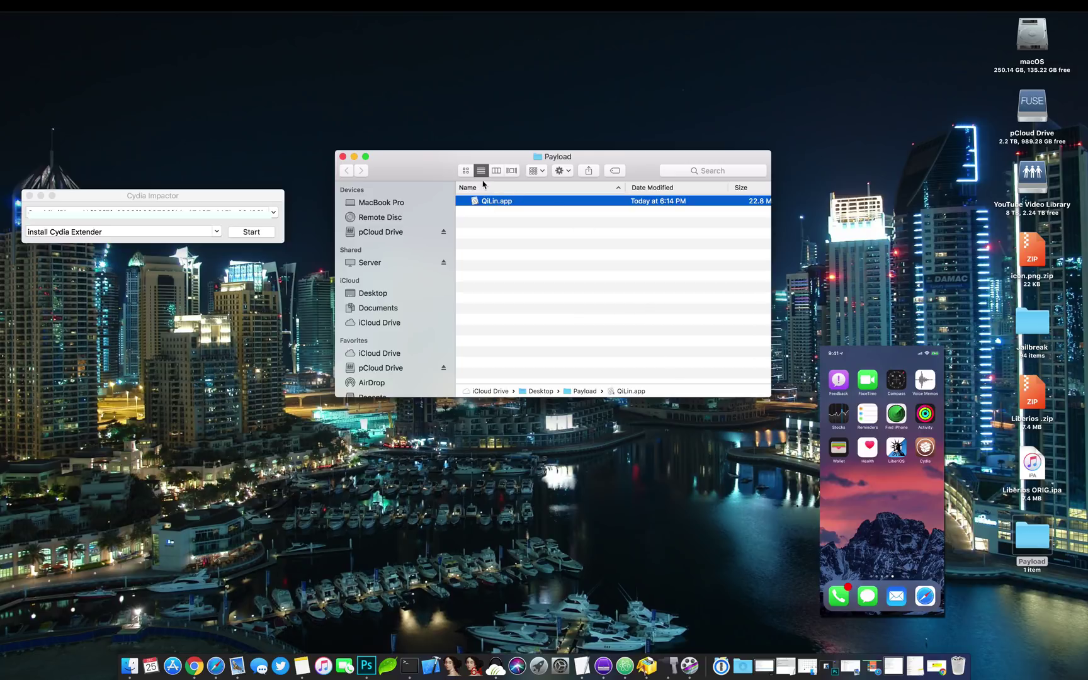
right_click(477, 206)
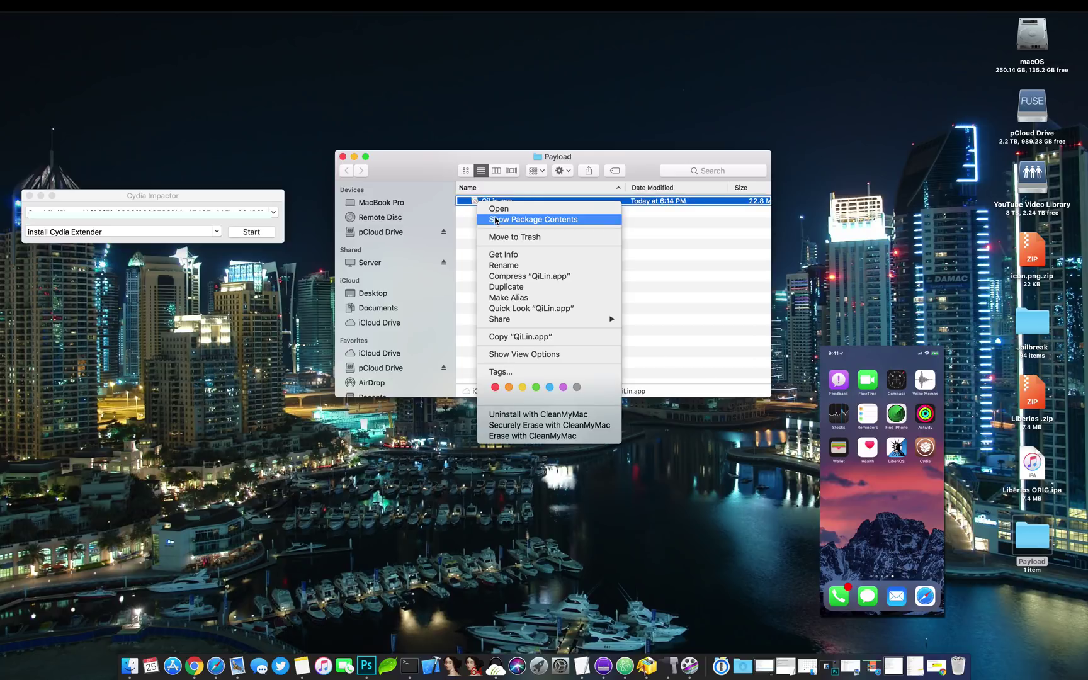
left_click(498, 220)
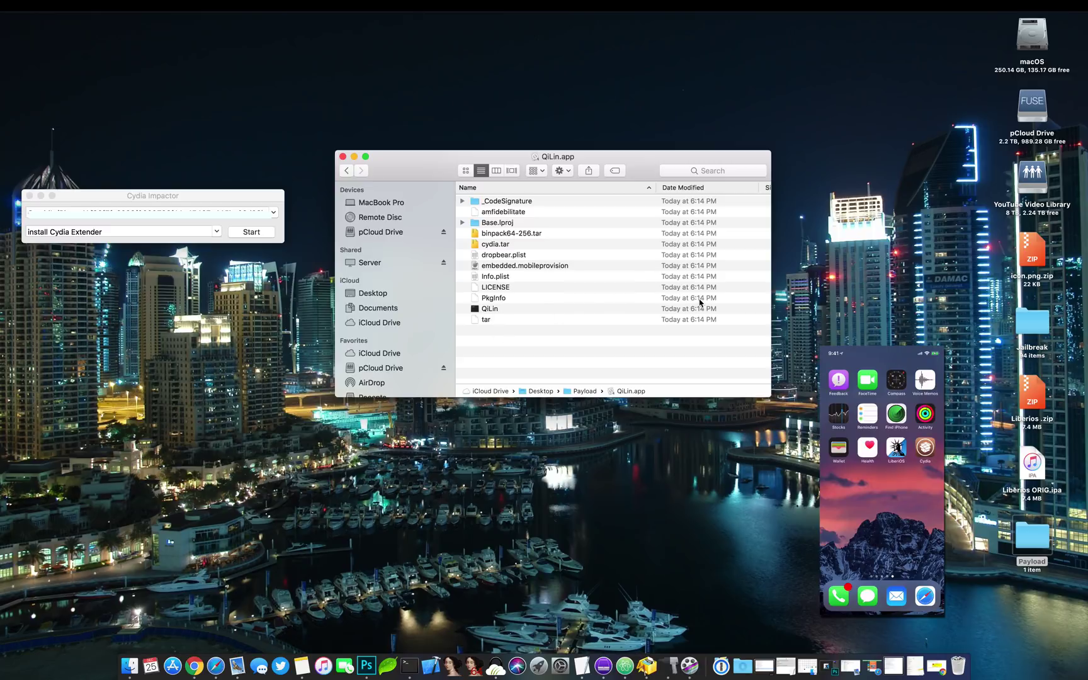
Extract icon.png.zip, copy icon.png into QiLin.app, and close that window
double_click(1040, 264)
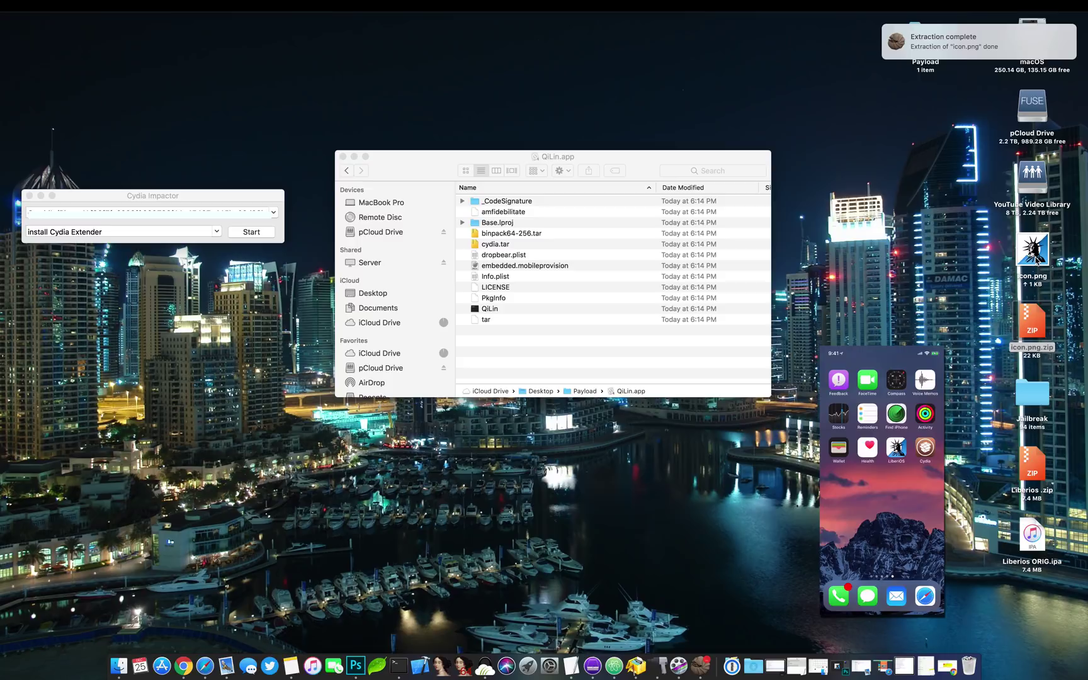
left_click_drag(1036, 257, 646, 349)
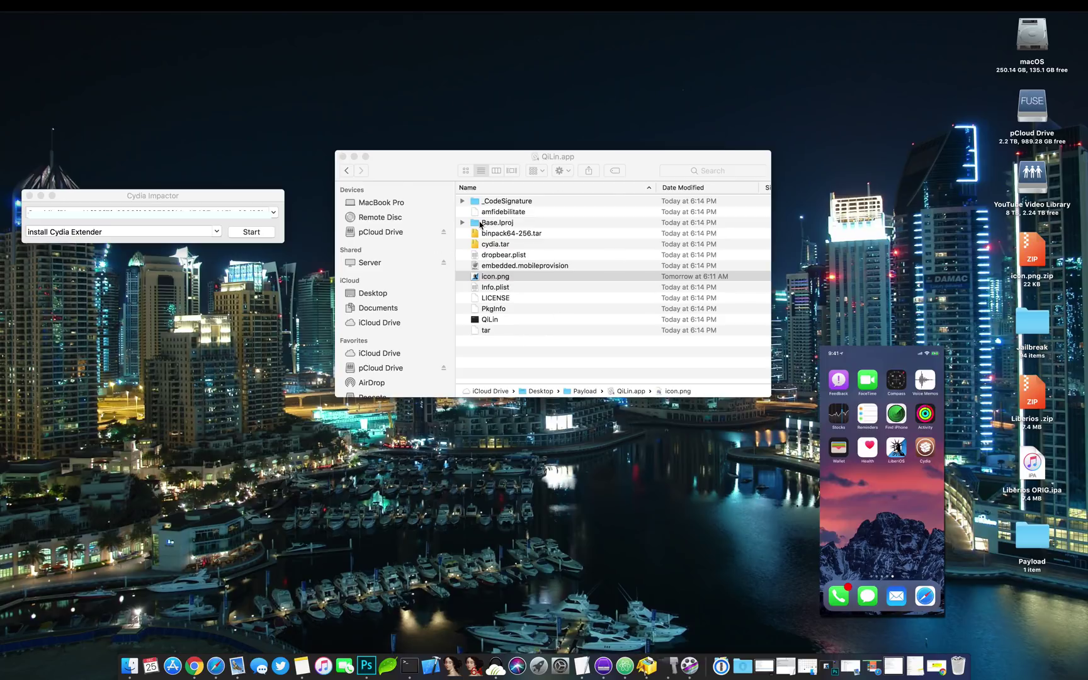
left_click(342, 159)
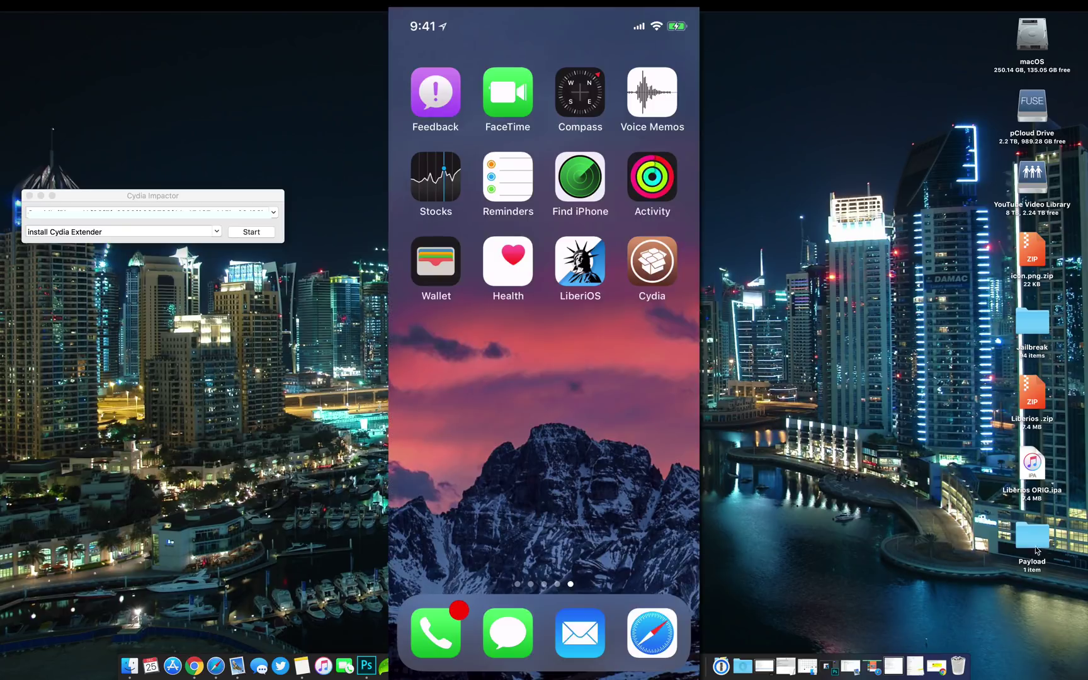
Compress the desktop Payload folder into Payload.zip
left_click(1035, 549)
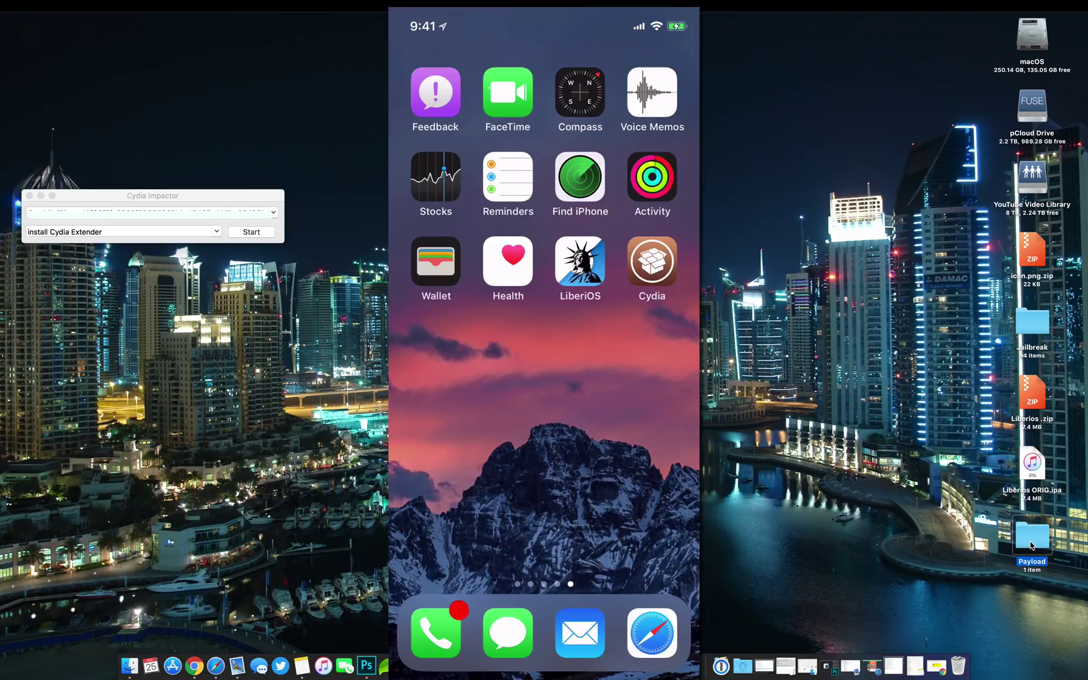
right_click(1031, 546)
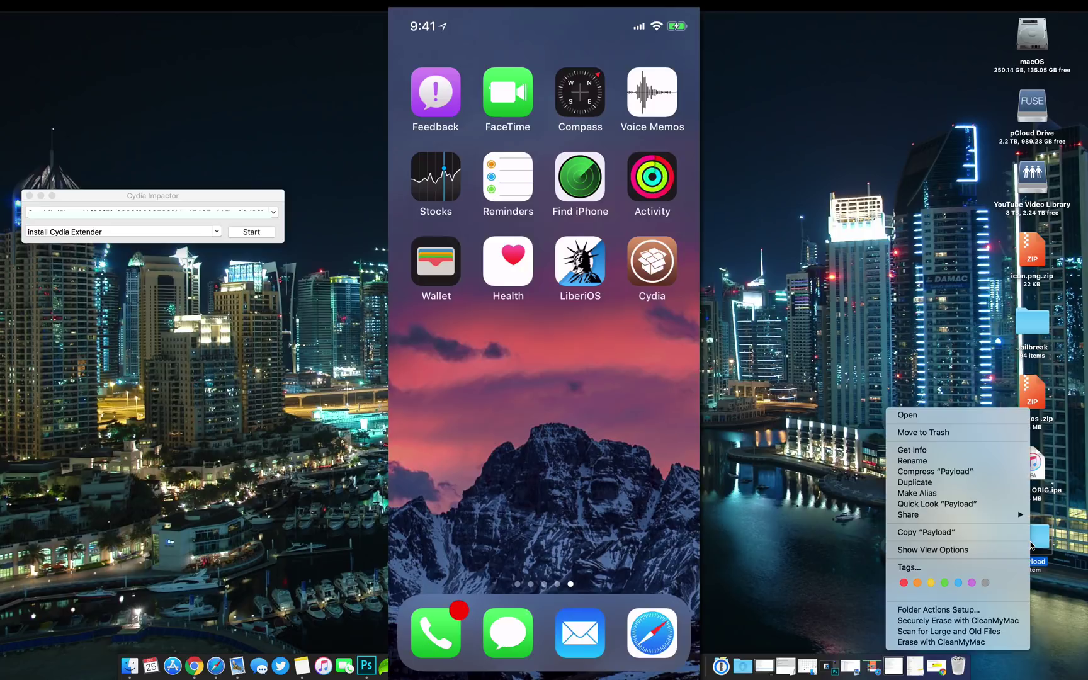
left_click(979, 462)
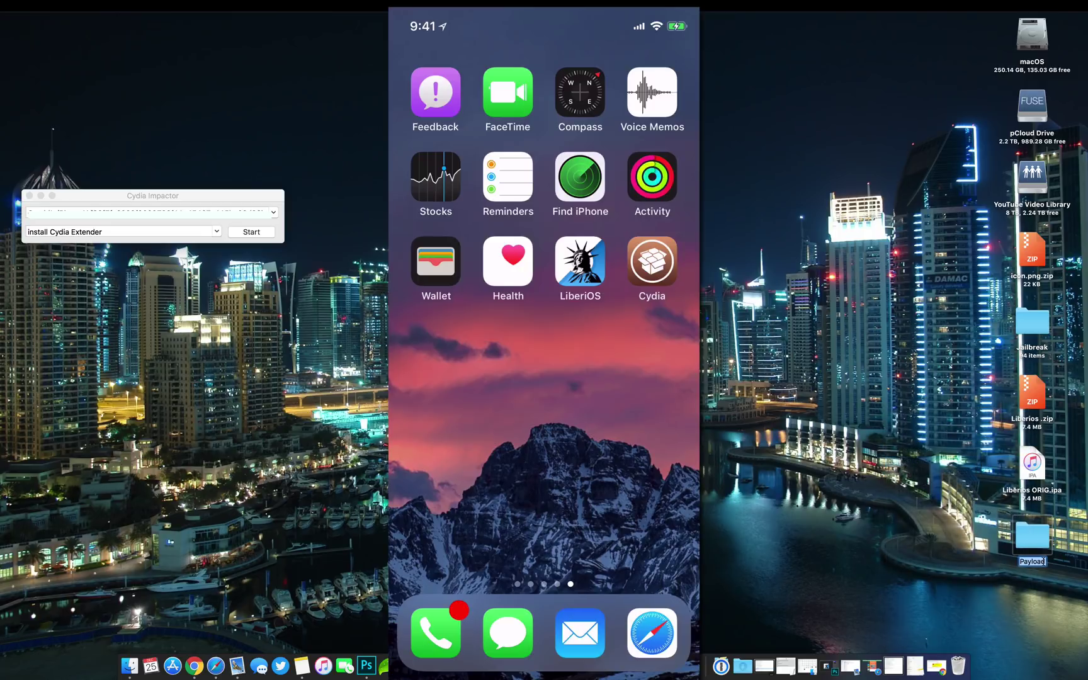
left_click(1044, 564)
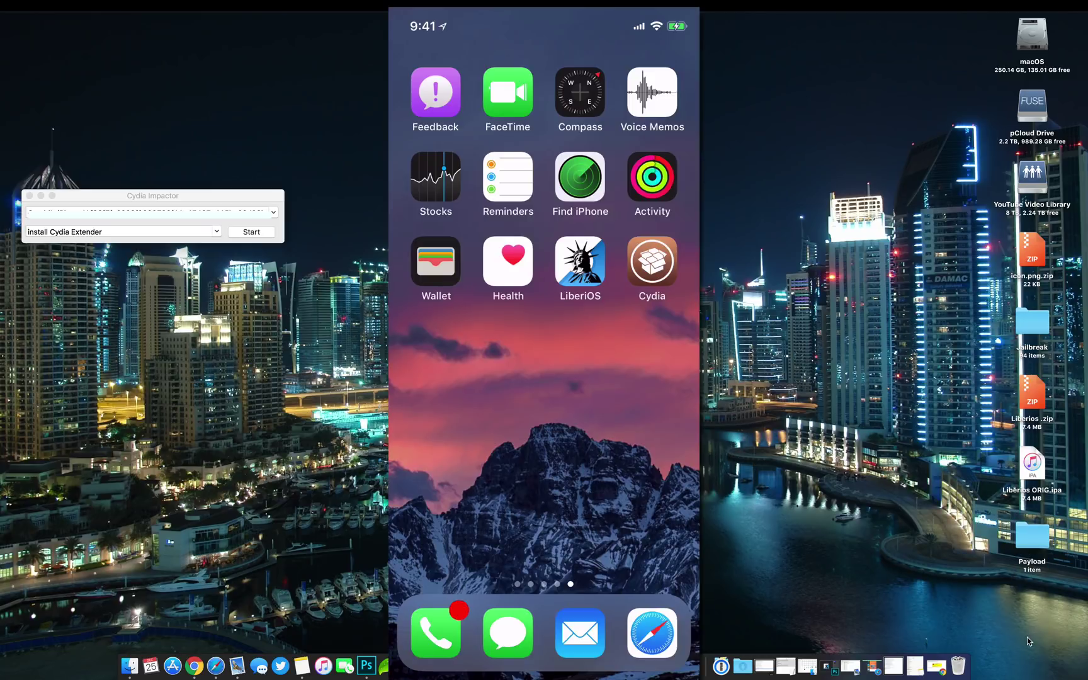
right_click(1044, 533)
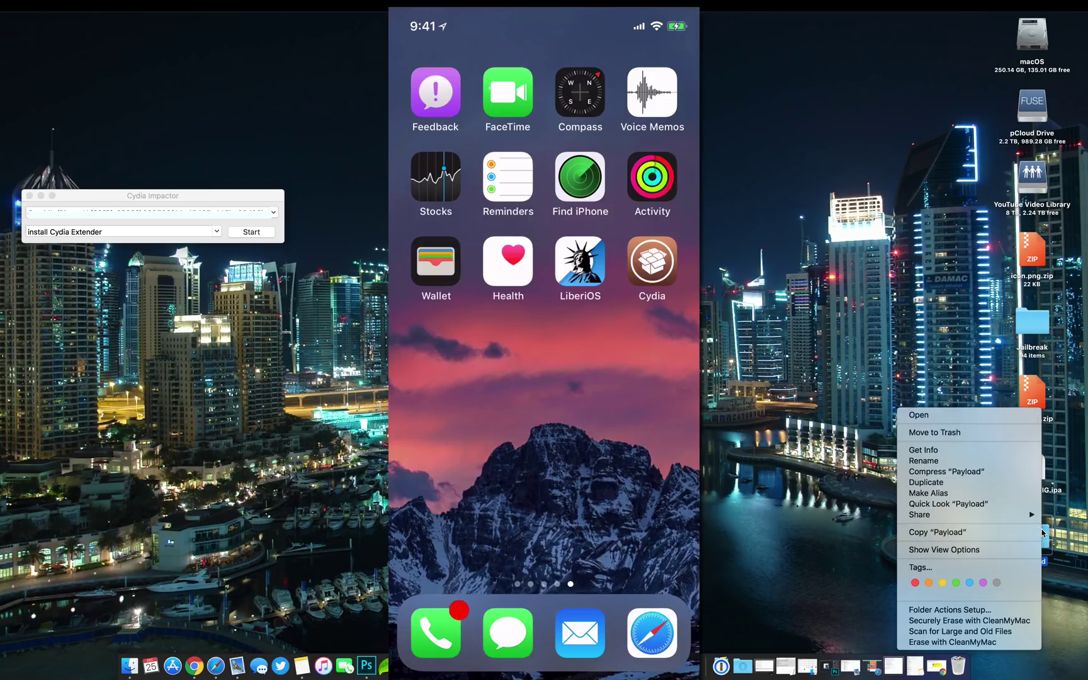
left_click(1009, 476)
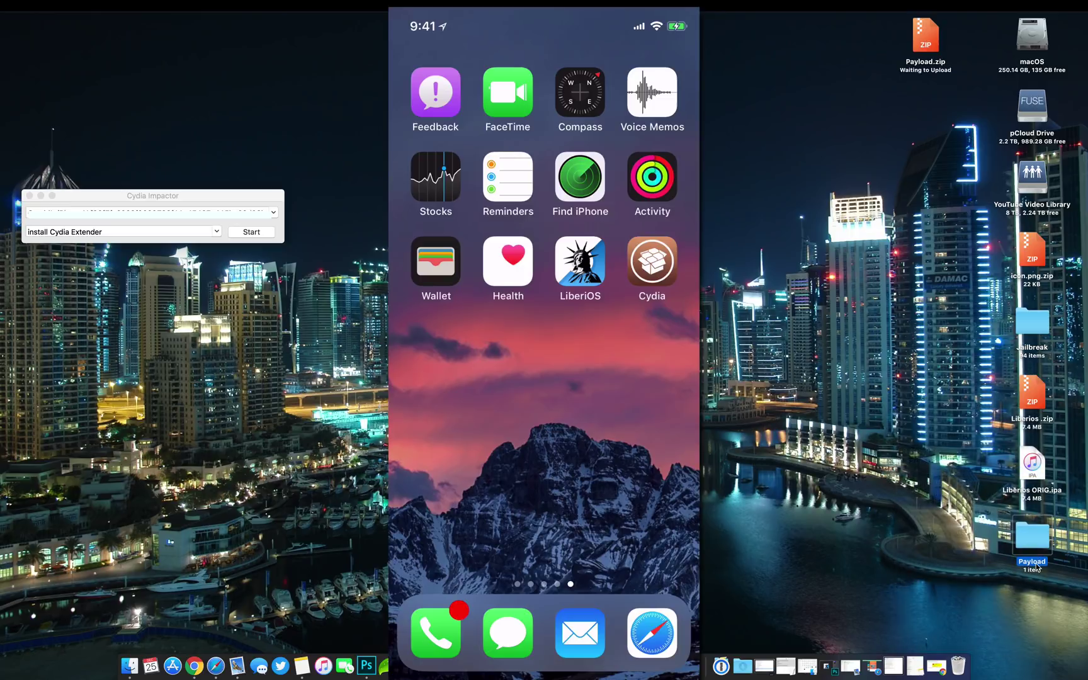
Rename Payload.zip to LiberiOS MODD.ipa
left_click(927, 63)
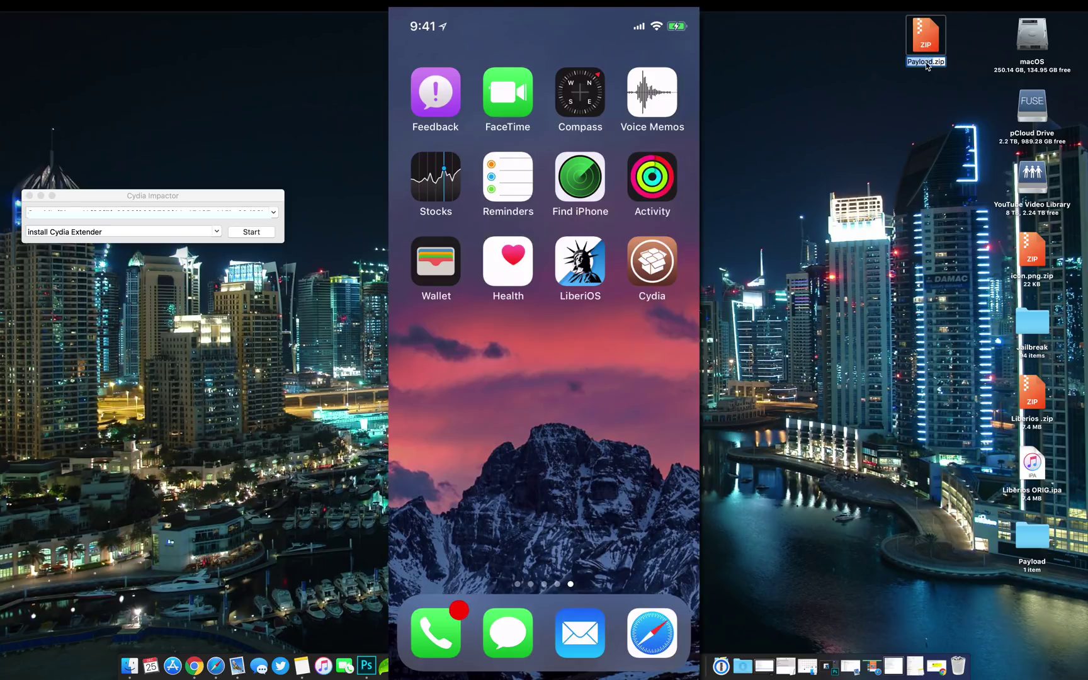
type("Liber")
type("i")
type("OS M")
type("ODD")
key("BackSpace")
key("BackSpace")
key("BackSpace")
type(".ip")
key("BackSpace")
key("BackSpace")
key("BackSpace")
type("ipa")
key("Return")
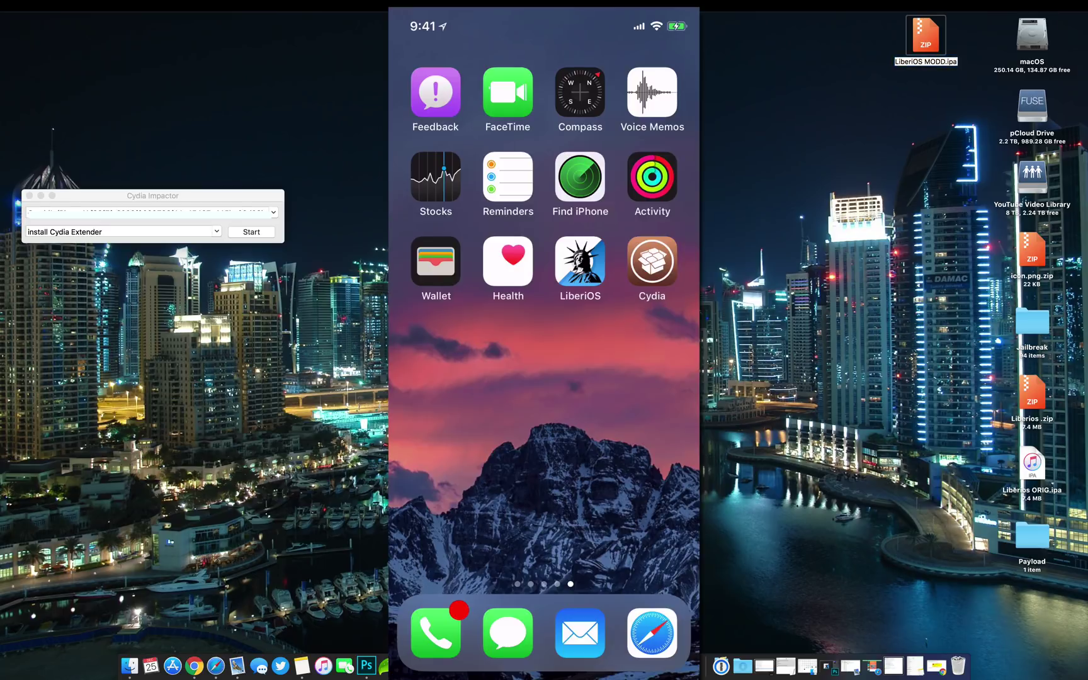